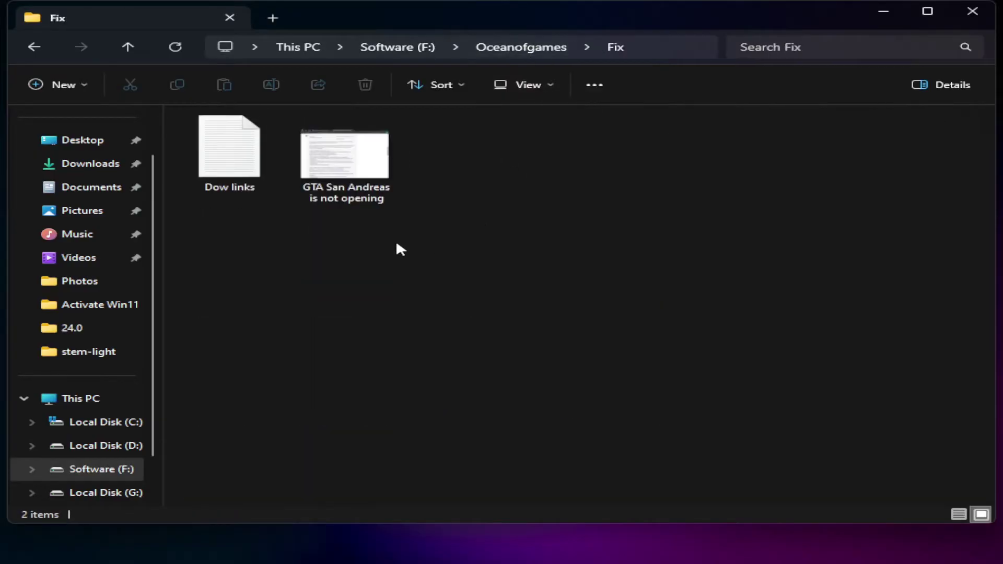
- From the Fix folder, open the saved 'GTA San Andreas is not opening' page in Edge
left_click(362, 197)
left_click_drag(362, 198, 236, 172)
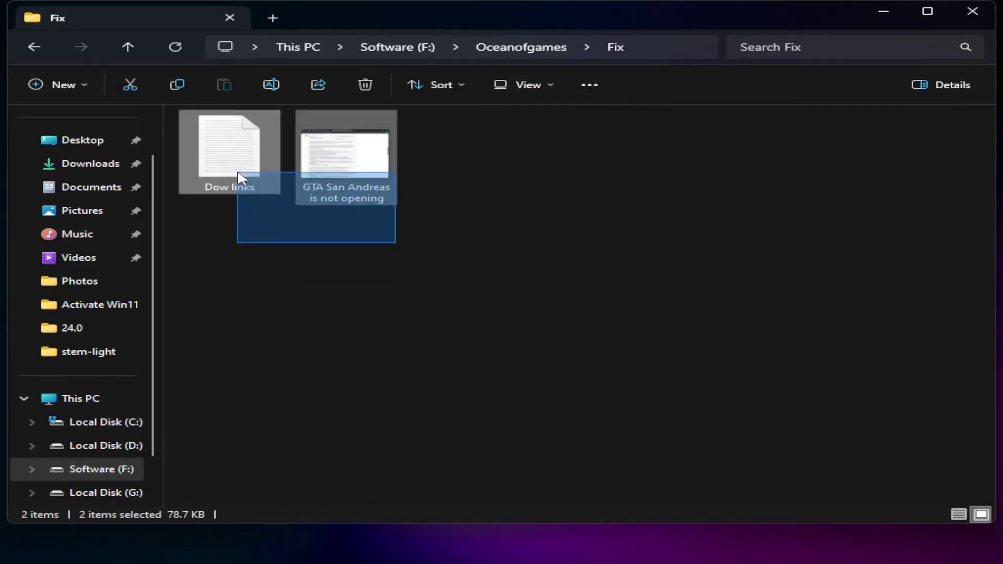
double_click(241, 179)
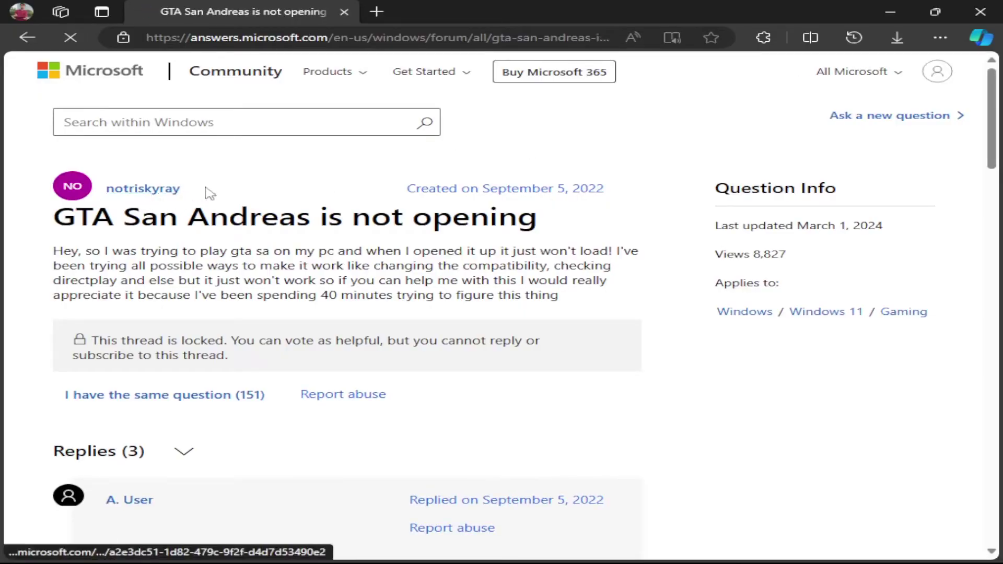
- Read through the thread's replies, highlighting the advisor's answer, then return to the GTA San Andreas folder
scroll(199, 192, "down", 8)
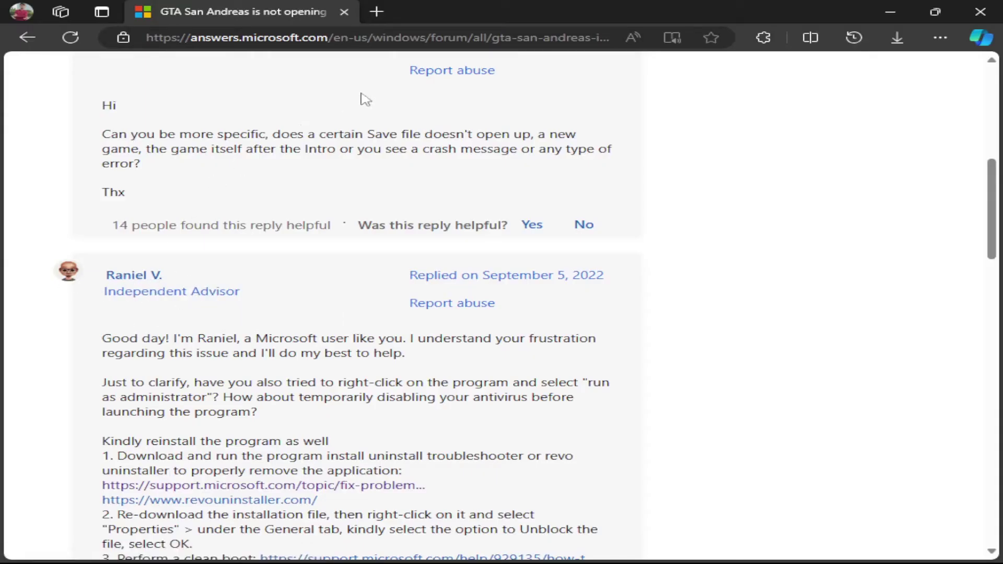
scroll(692, 395, "up", 9)
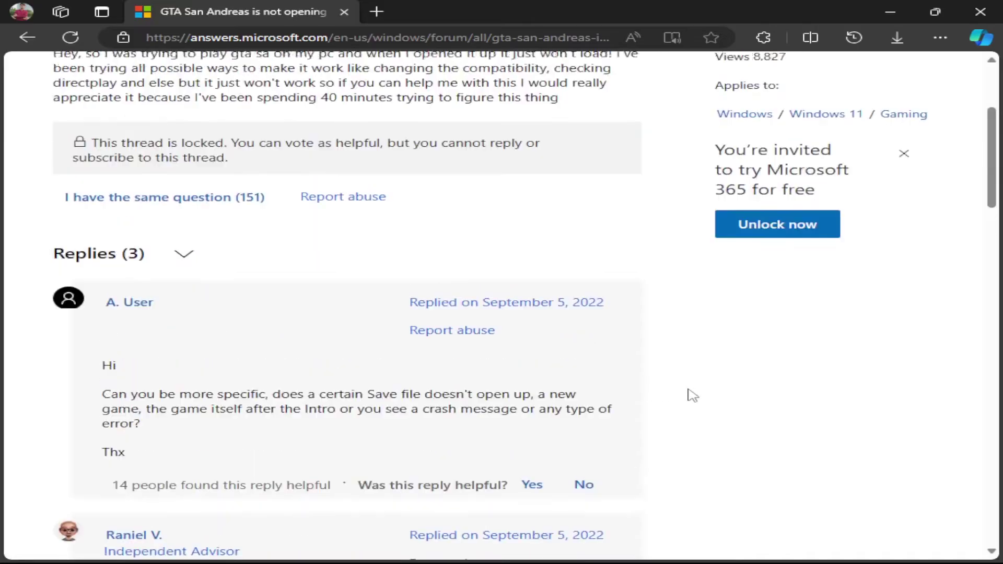
scroll(691, 400, "down", 4)
scroll(692, 399, "down", 5)
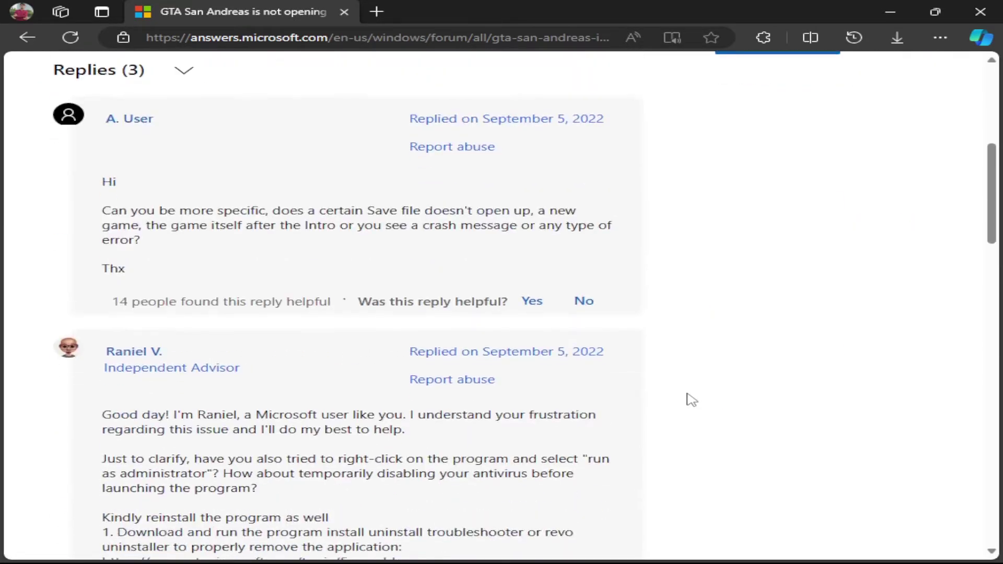
scroll(99, 336, "down", 2)
left_click_drag(99, 266, 366, 395)
left_click(850, 393)
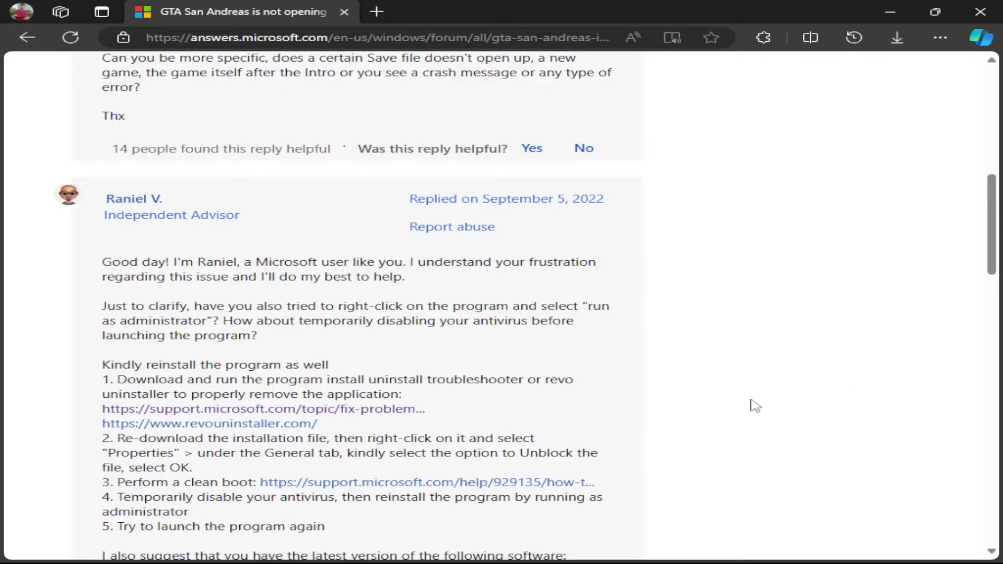
scroll(754, 405, "down", 3)
key("alt+Tab")
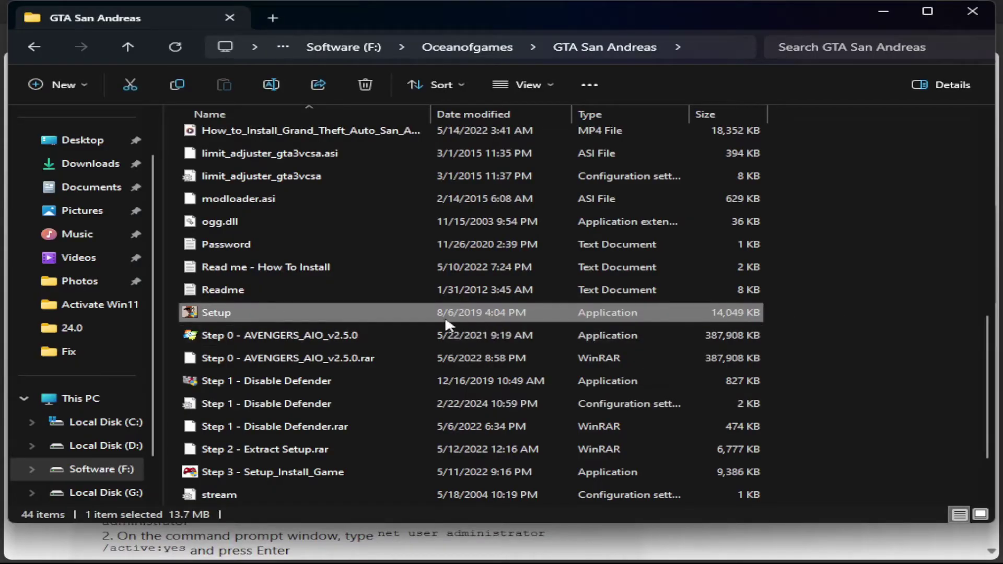
- Check Setup's context menu for 'Run as administrator', then return to the Microsoft Answers thread
right_click(265, 315)
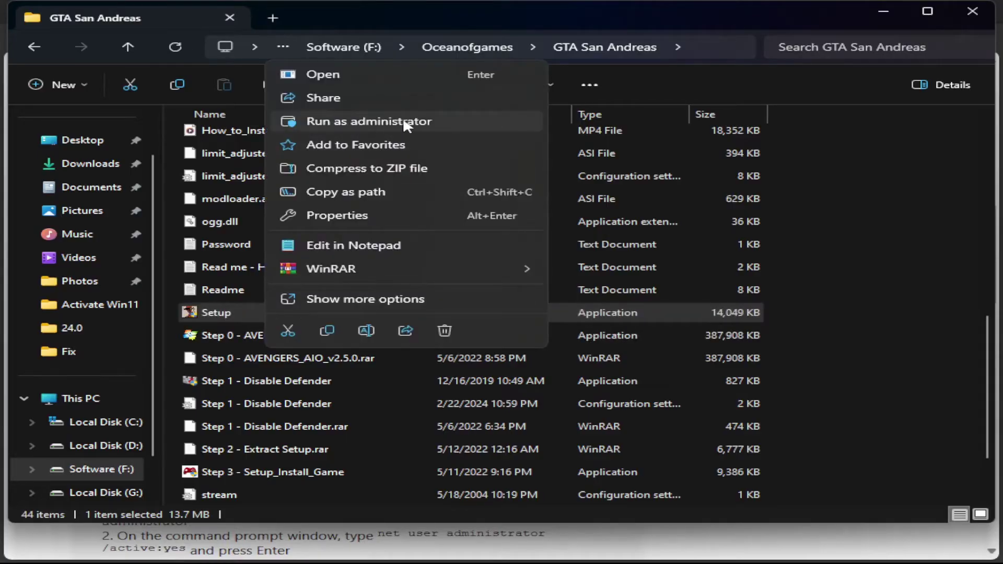
left_click(767, 233)
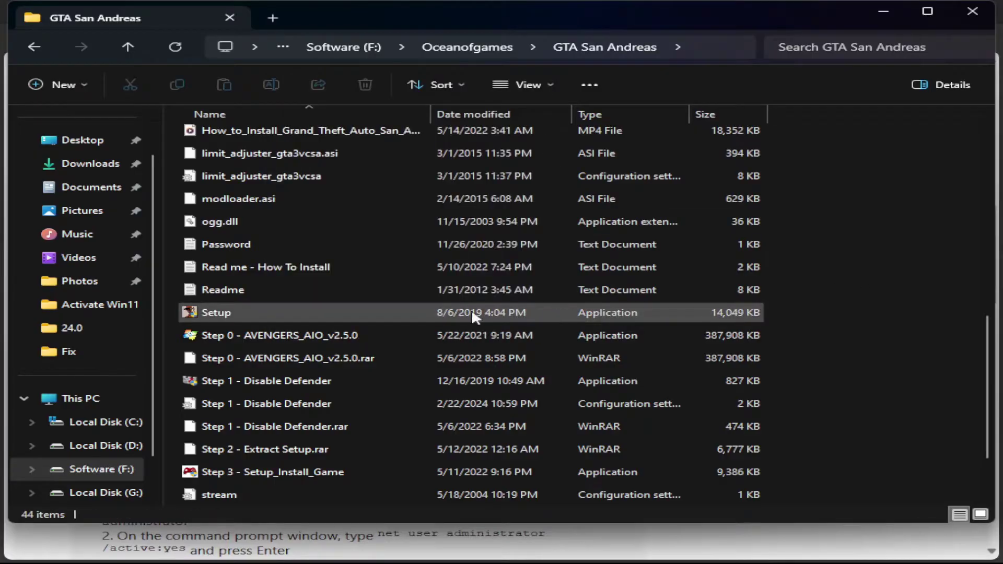
key("alt+Tab")
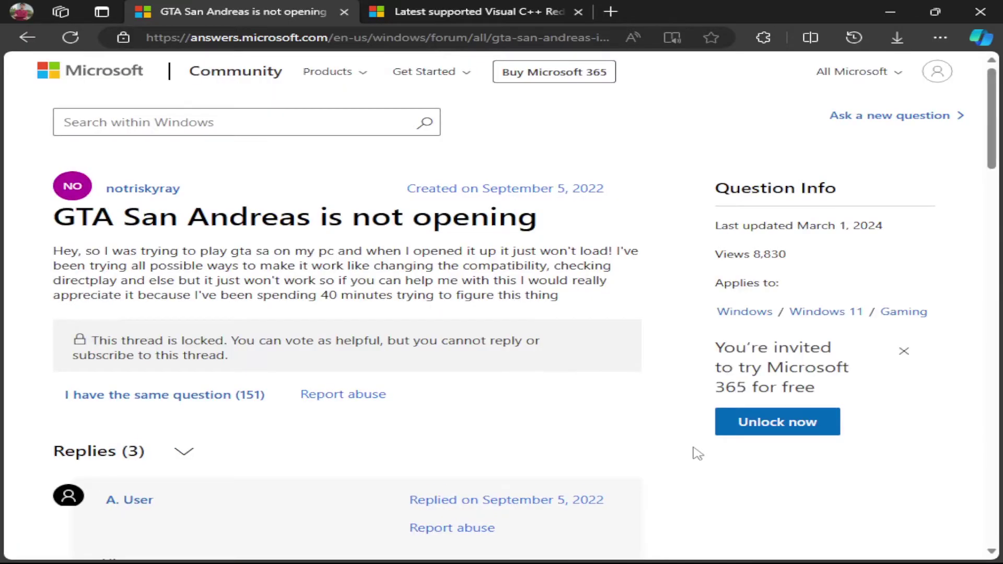
- Find the reply's recommended software list and highlight the Visual C++, DirectX and .NET Framework lines
scroll(698, 454, "down", 10)
scroll(101, 423, "up", 3)
left_click_drag(100, 423, 169, 418)
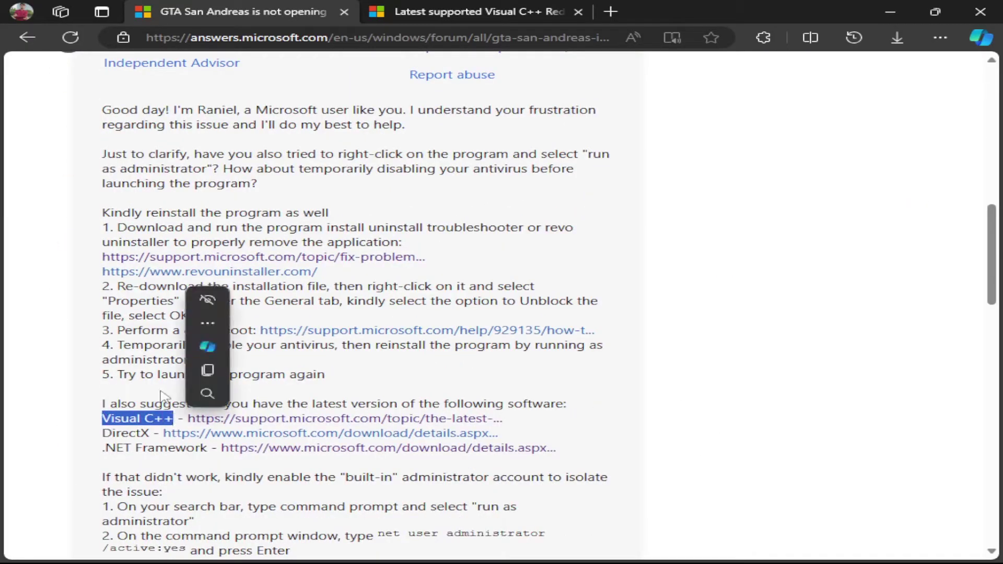
left_click(370, 388)
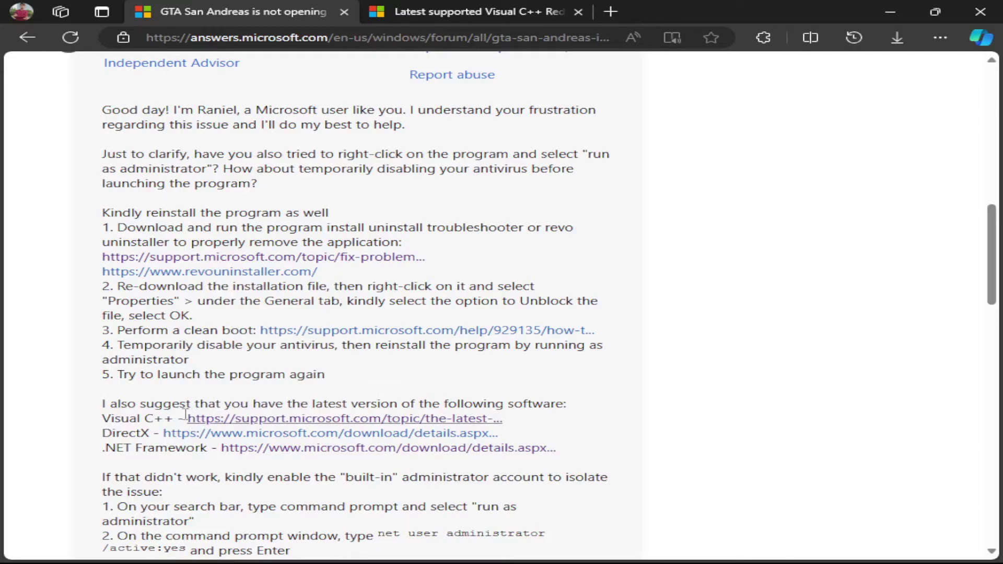
left_click_drag(124, 448, 91, 435)
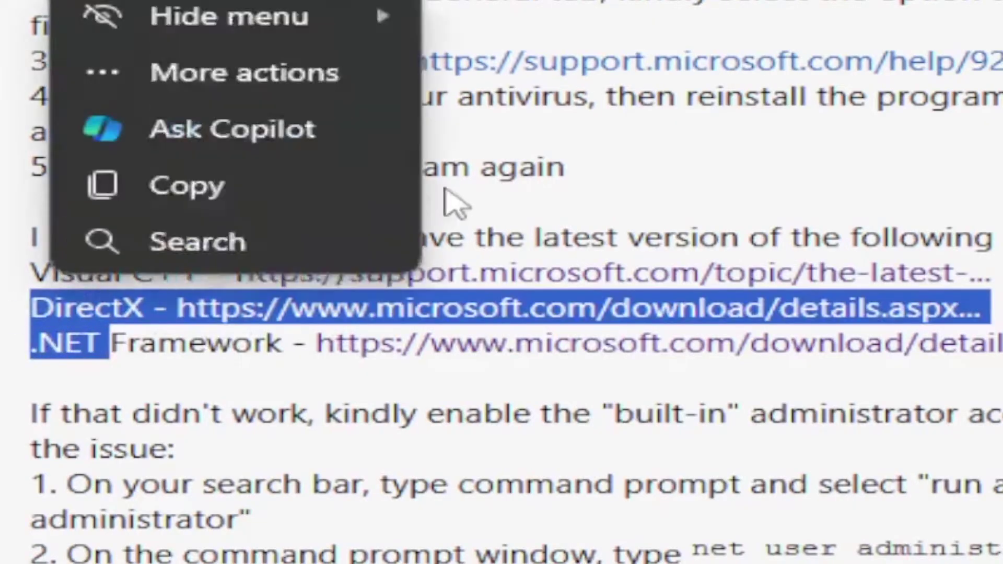
left_click(460, 185)
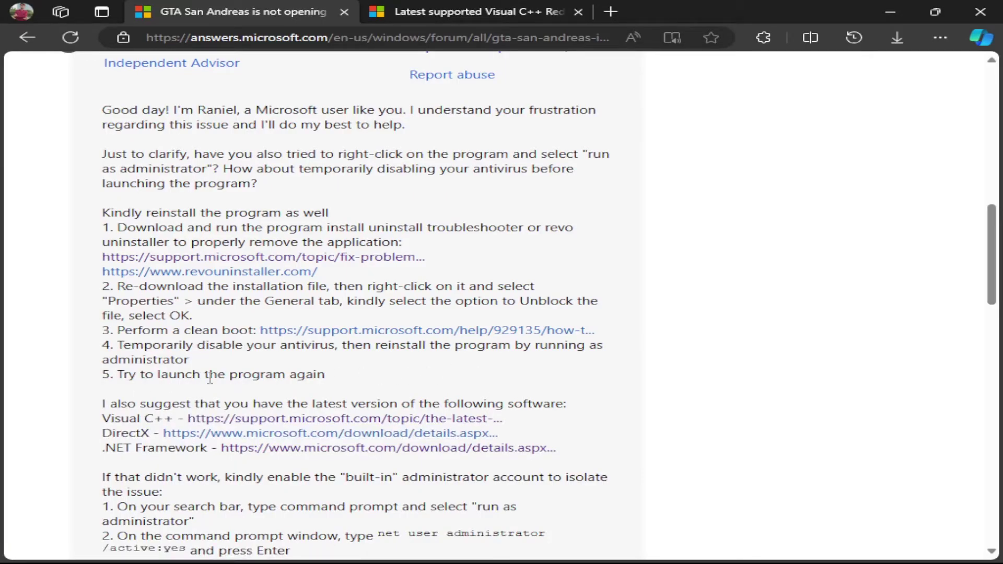
left_click_drag(106, 419, 531, 423)
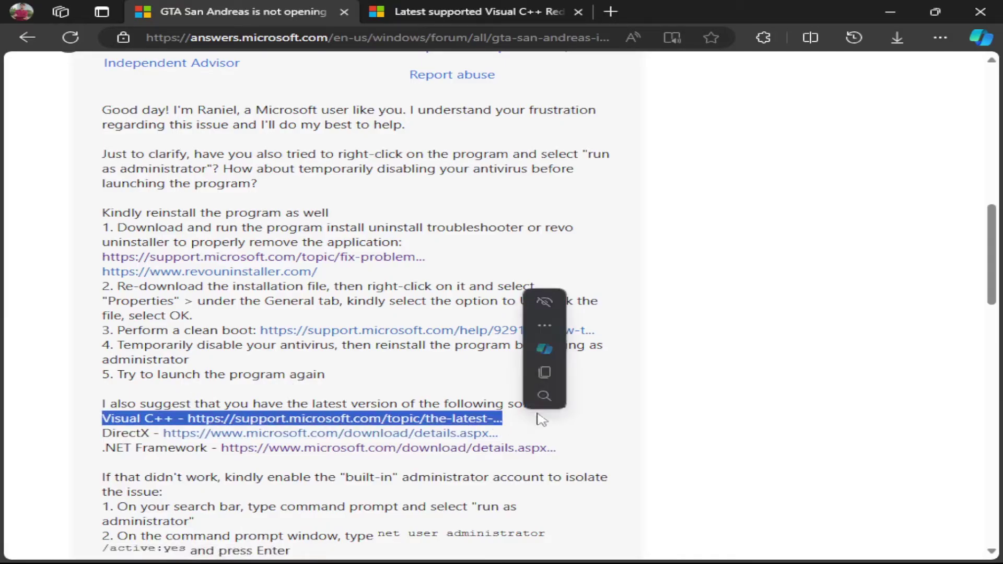
left_click(353, 380)
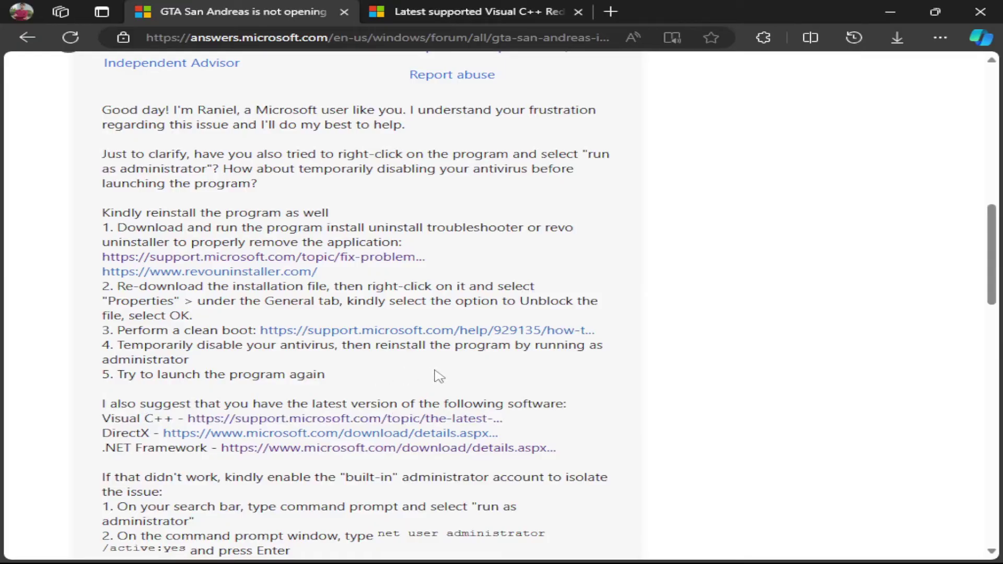
- Review the Visual C++ Redistributable table by architecture, including ARM64, then open Settings with Win+I
left_click(268, 421)
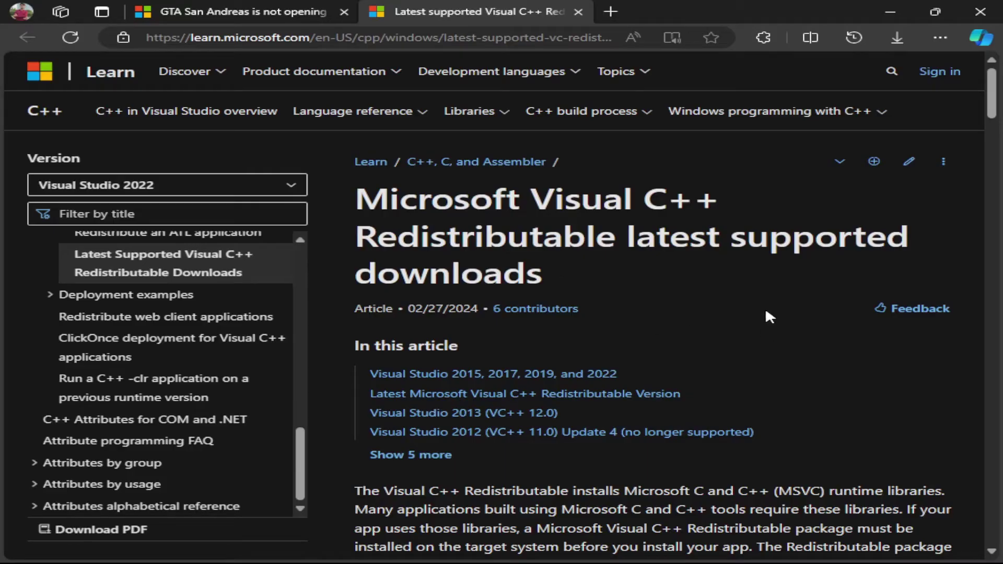
scroll(760, 324, "down", 10)
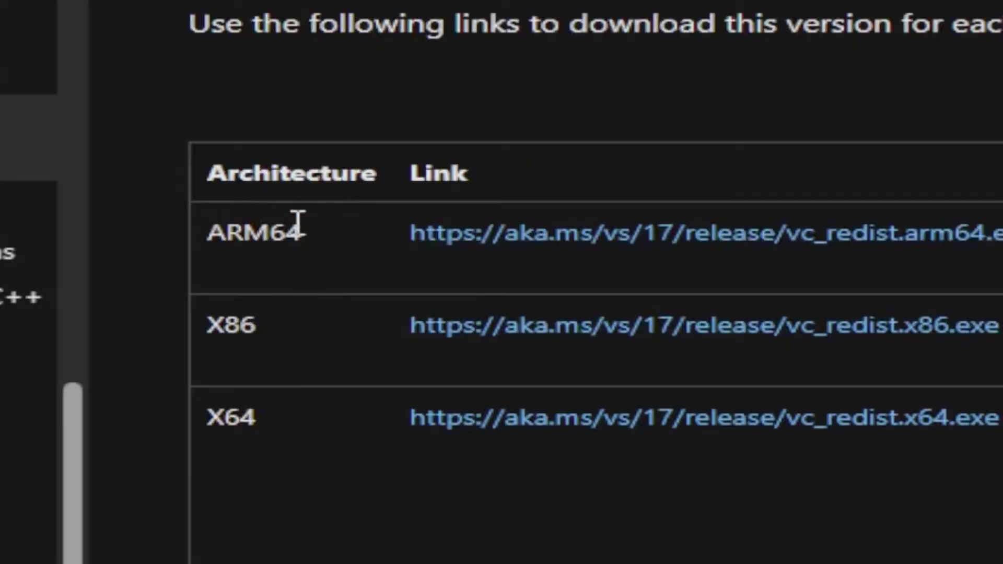
left_click_drag(315, 238, 233, 239)
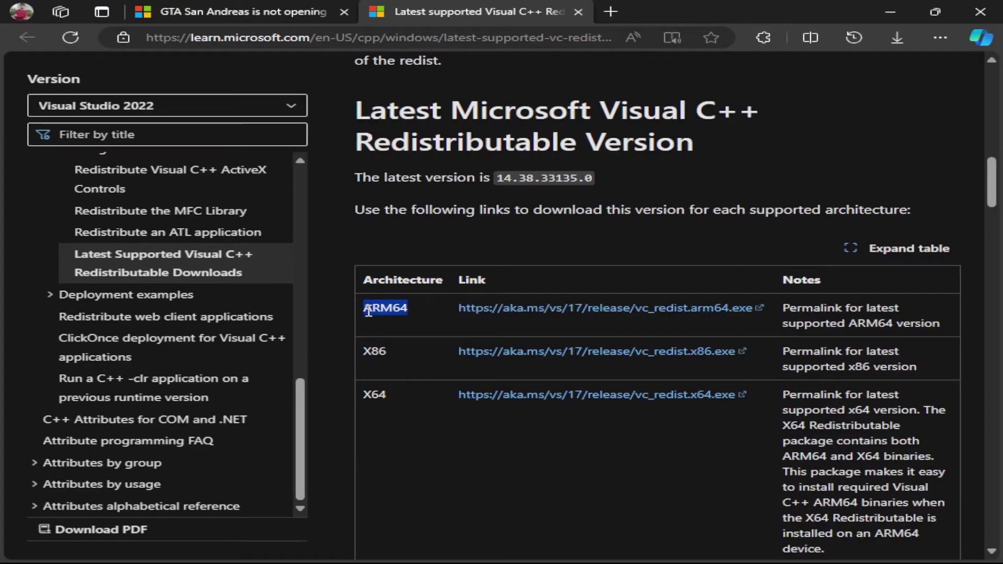
left_click(388, 348)
key("super+i")
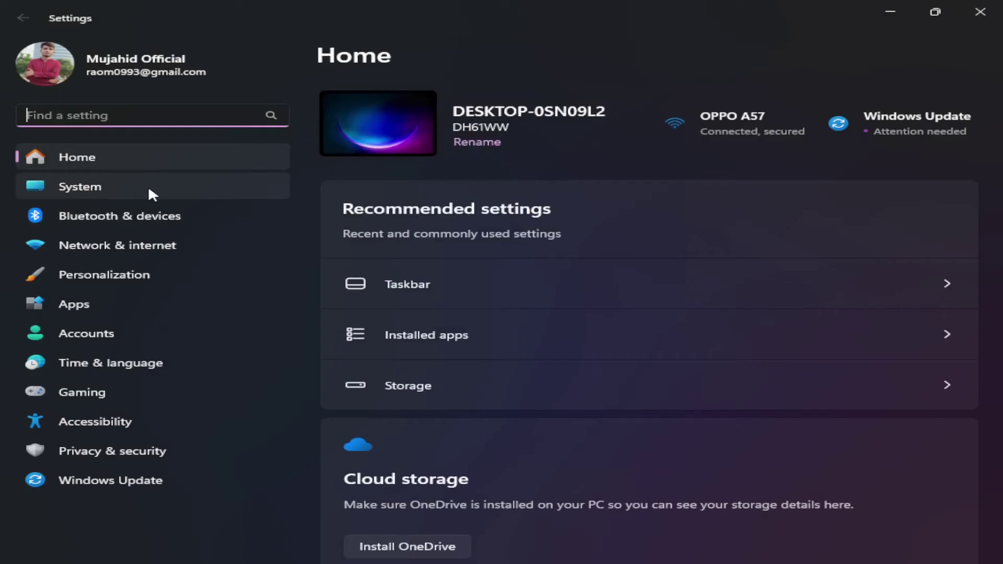
- Check System > About, where System type reads 64-bit operating system, x64-based processor
left_click(149, 187)
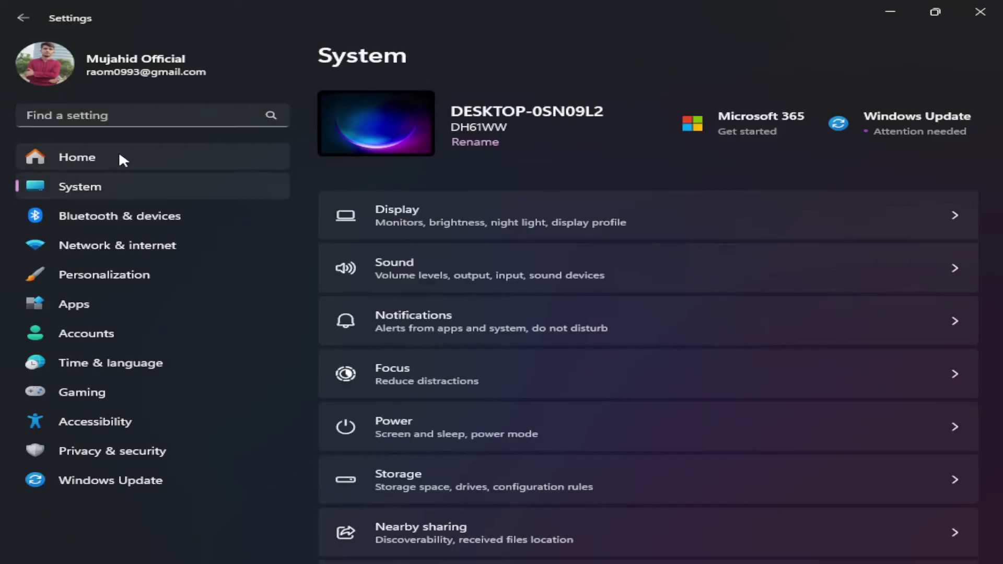
scroll(658, 402, "down", 10)
left_click(755, 512)
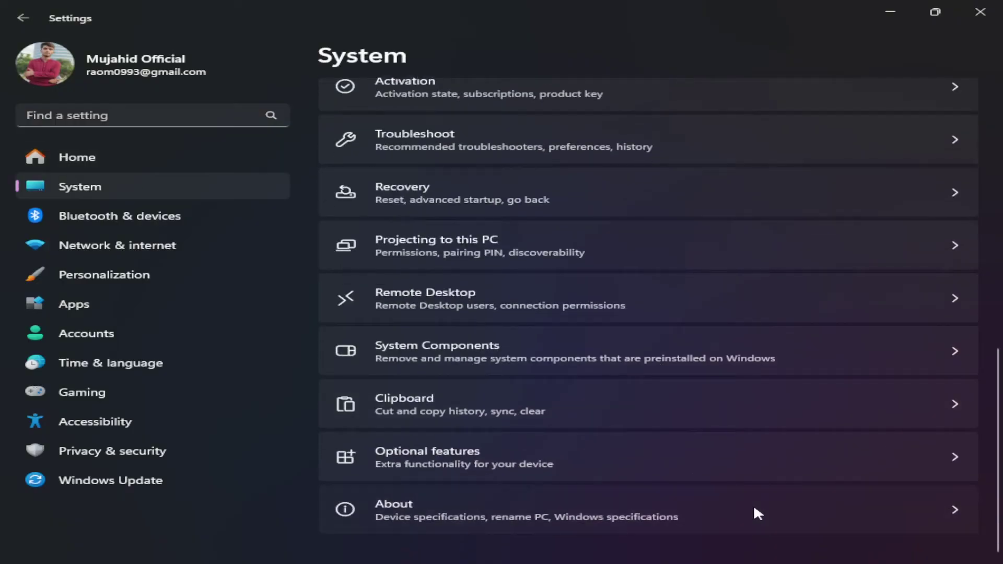
triple_click(508, 295)
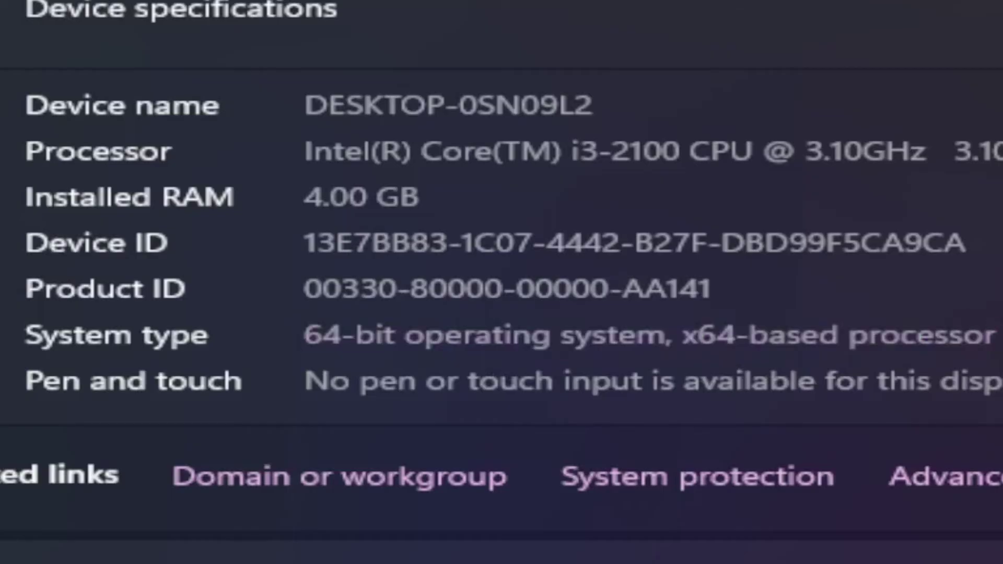
triple_click(309, 326)
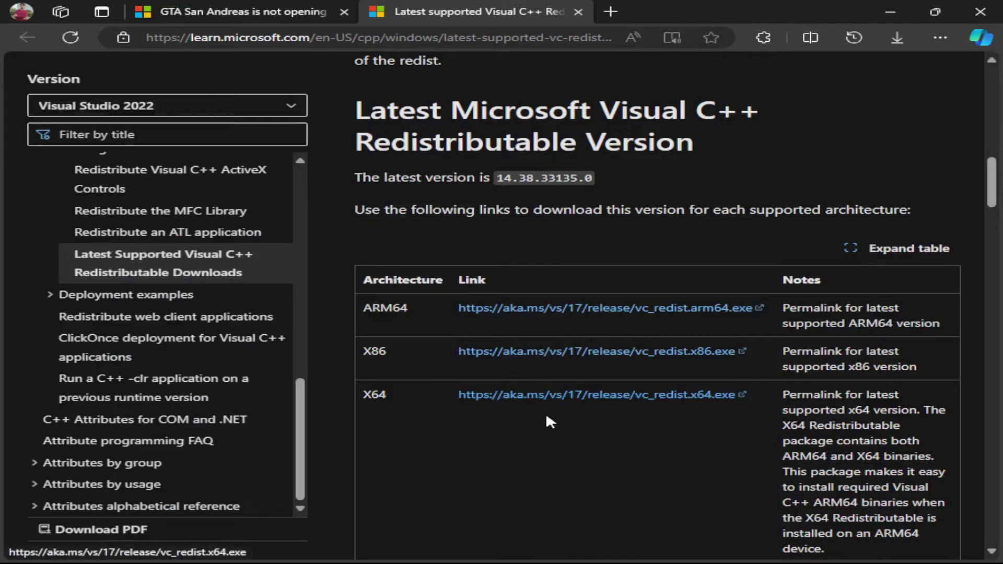
- Confirm the 24.2 MB VC_redist.x64 installer is in D:\Microsoft Windows
key("alt+Tab")
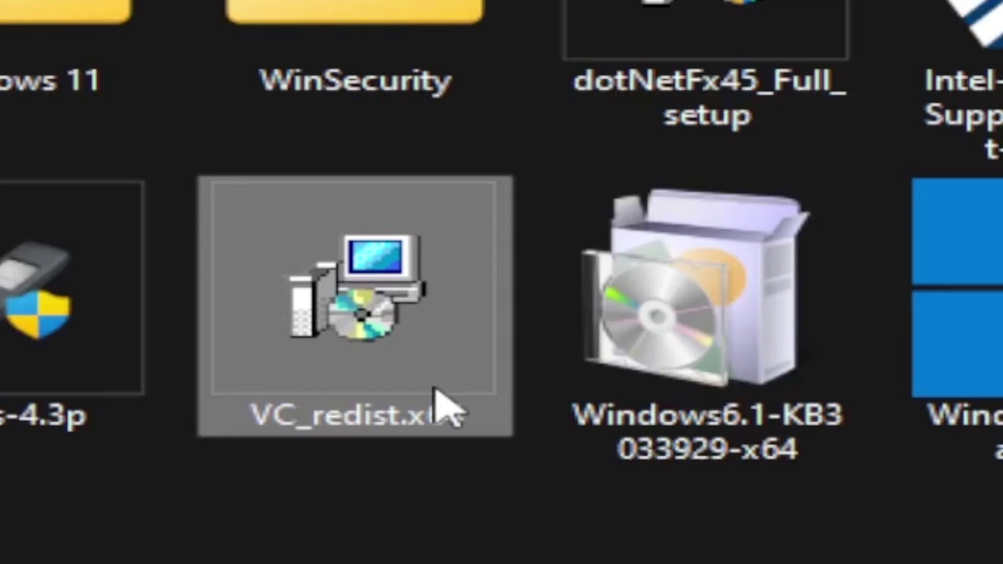
mouse_move(709, 360)
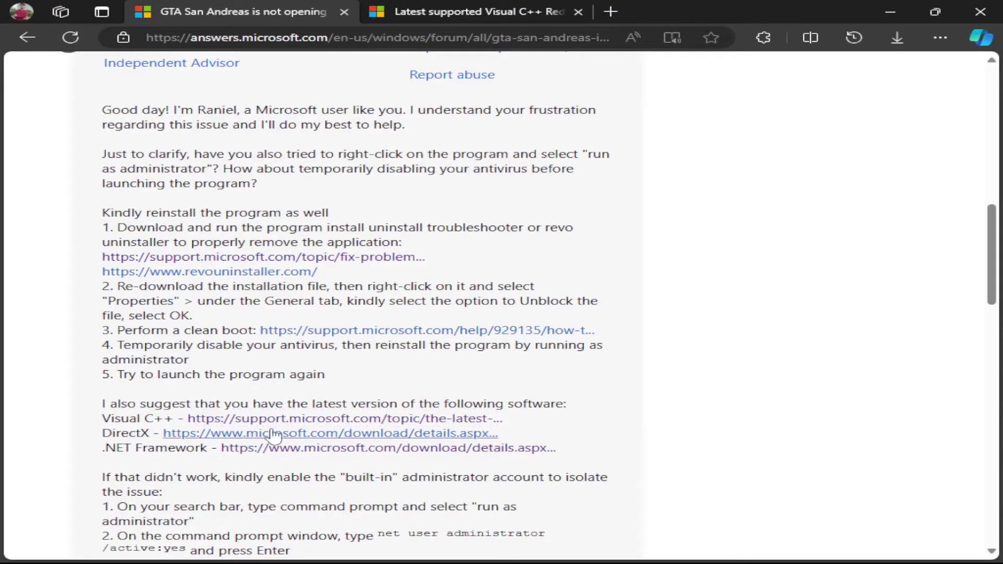
- Open the DirectX and .NET links and download the English .NET Framework 4.5 installer
left_click(270, 434)
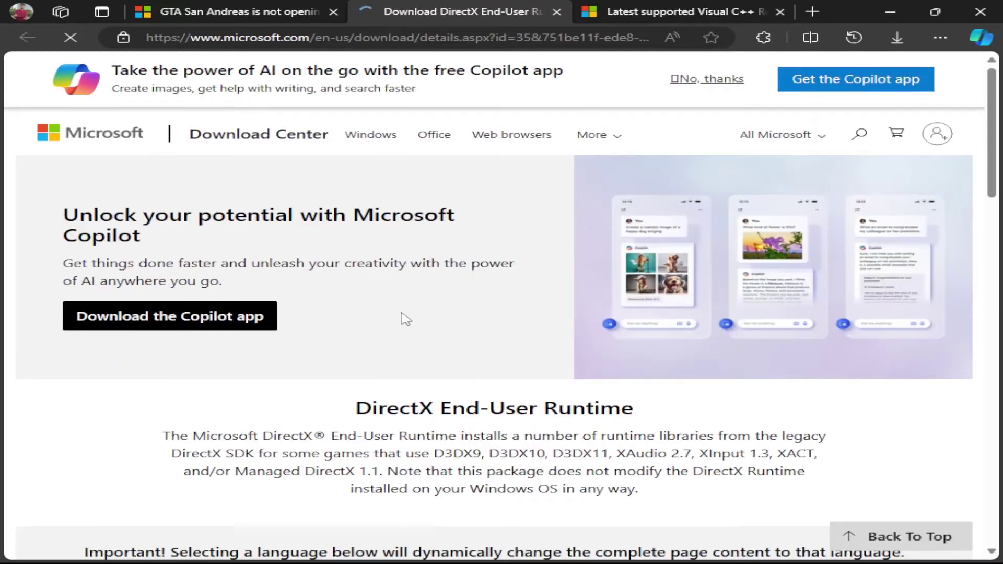
scroll(406, 320, "down", 4)
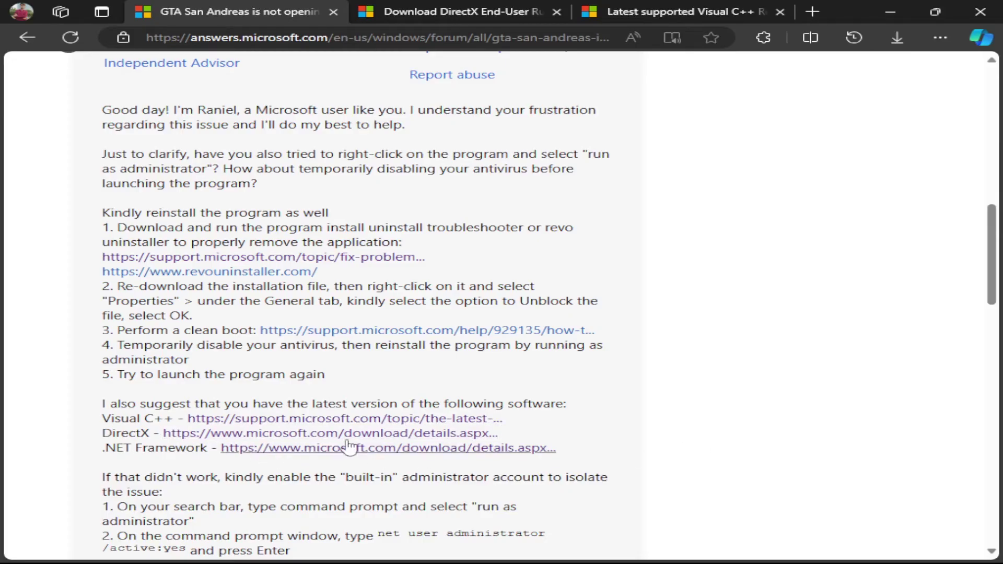
left_click(358, 452)
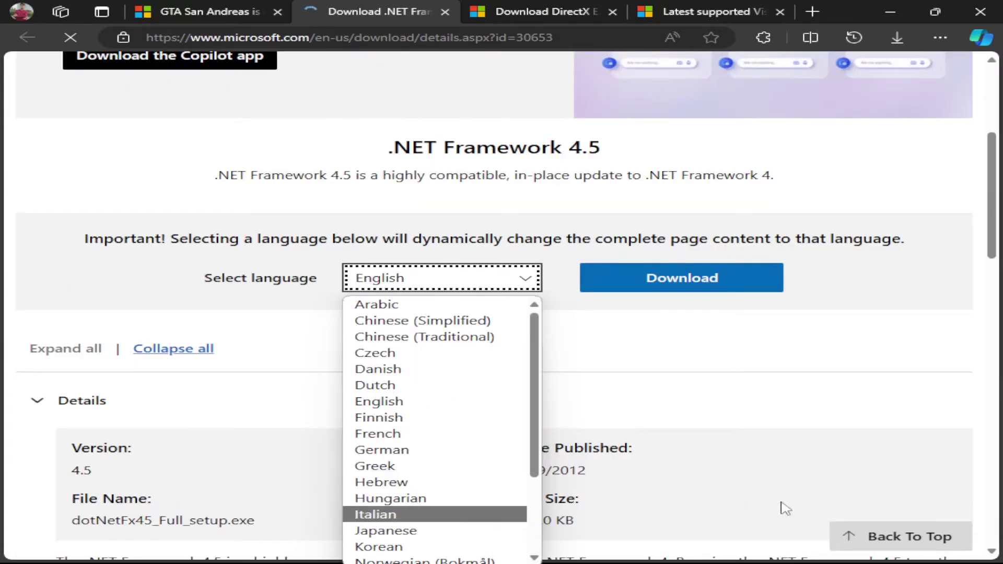
left_click(497, 284)
left_click(658, 287)
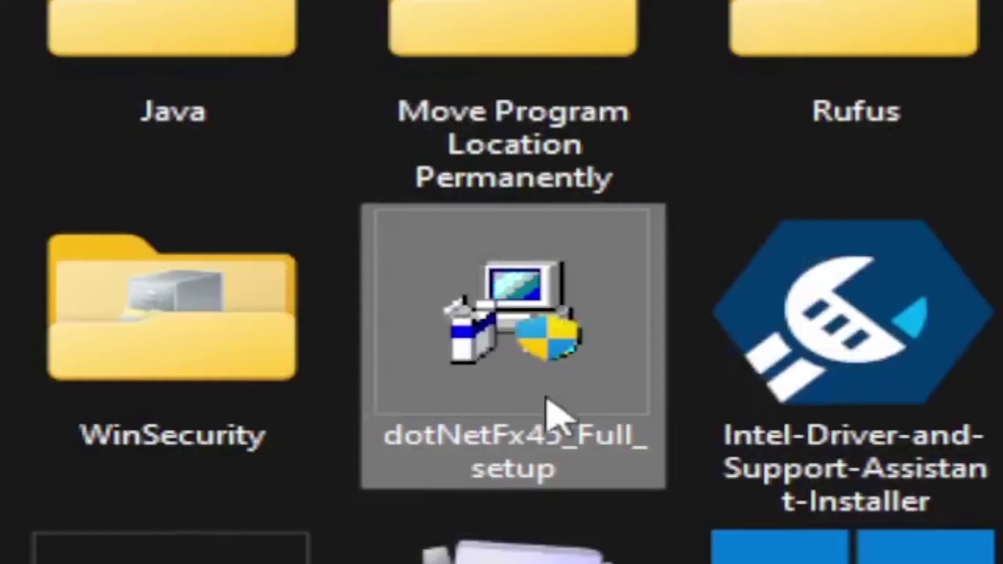
mouse_move(803, 248)
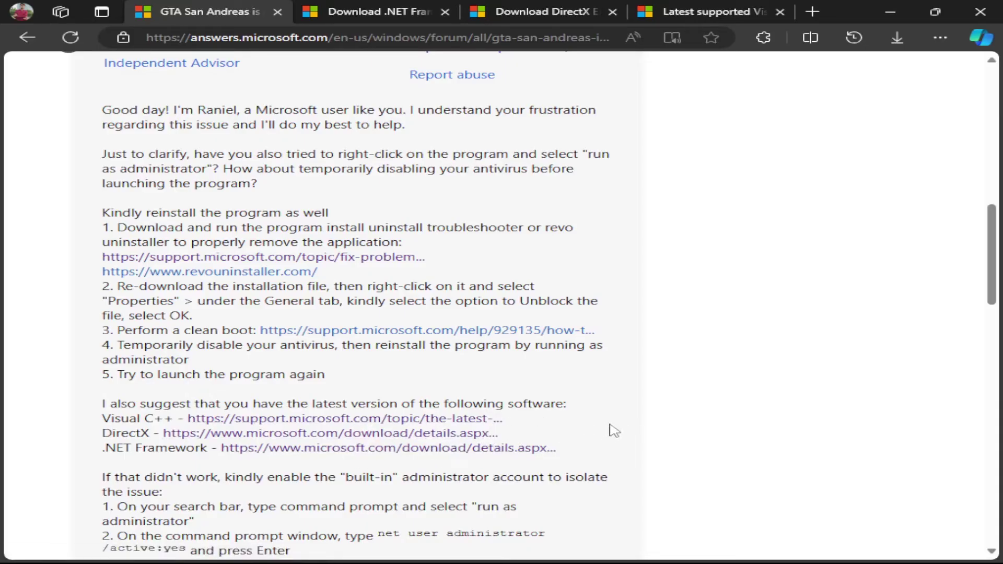
left_click(450, 38)
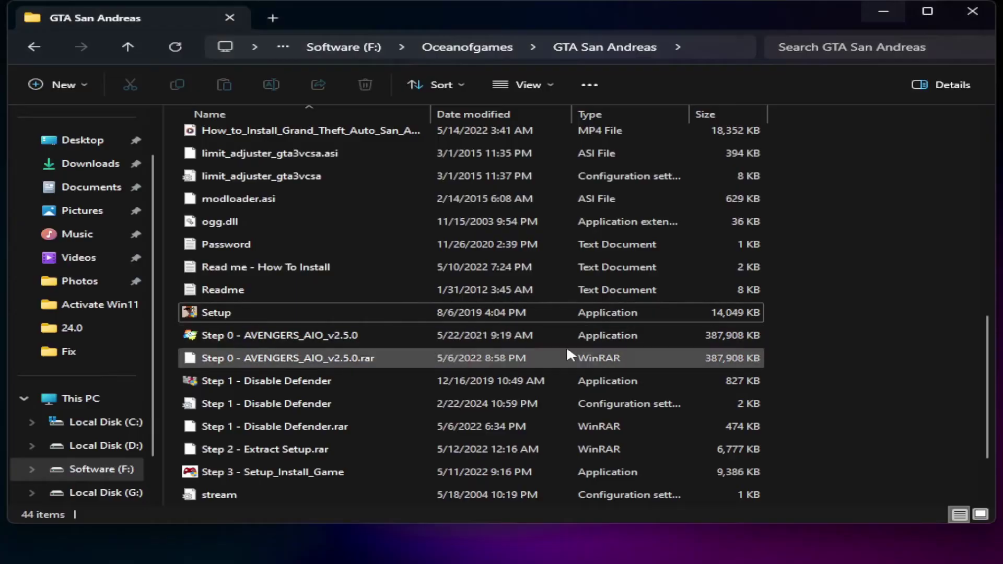
- Go up to F:\Oceanofgames, open the GTA San Andreas folder and select Setup
scroll(566, 346, "up", 8)
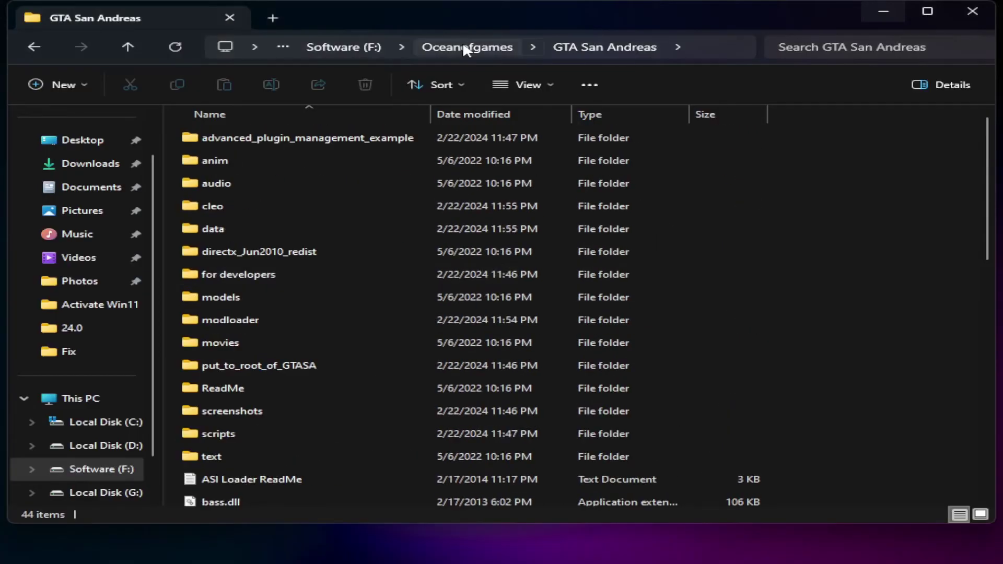
left_click(467, 46)
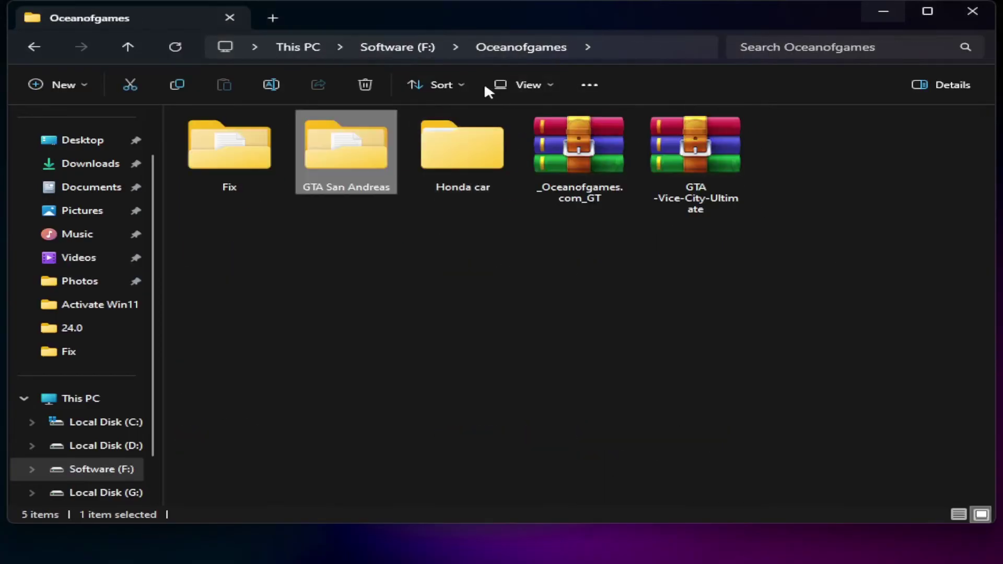
left_click(573, 165)
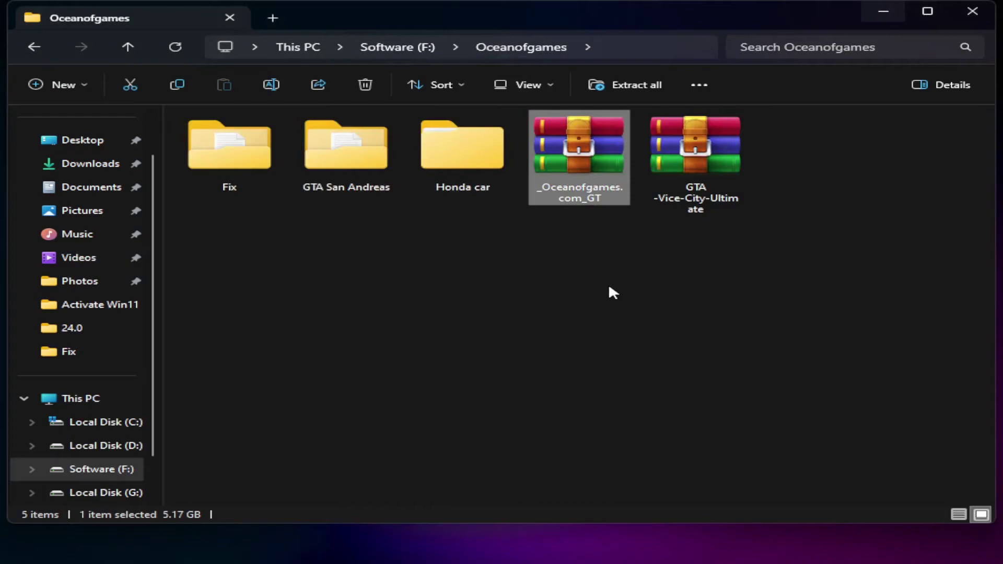
double_click(325, 152)
scroll(538, 366, "down", 8)
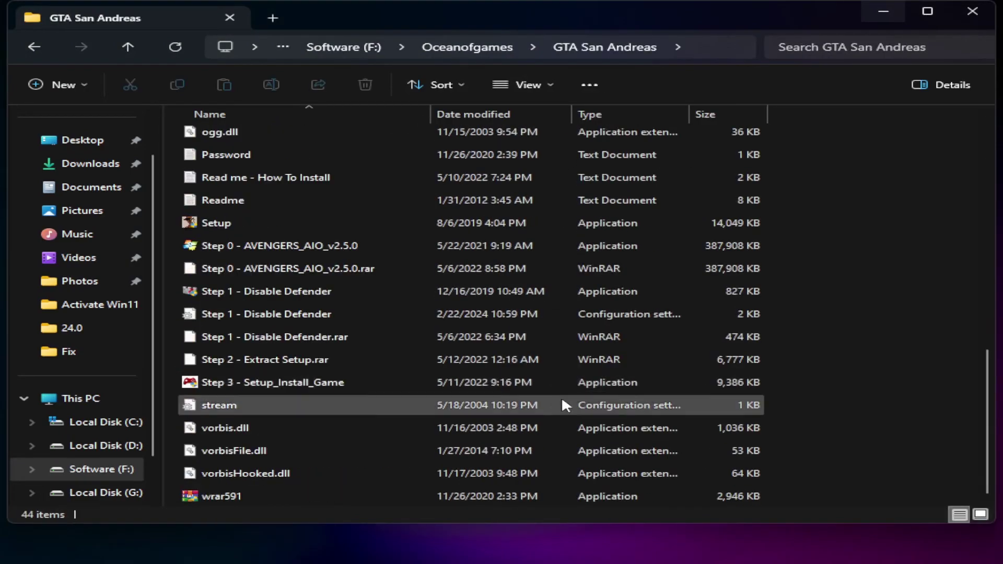
left_click(329, 224)
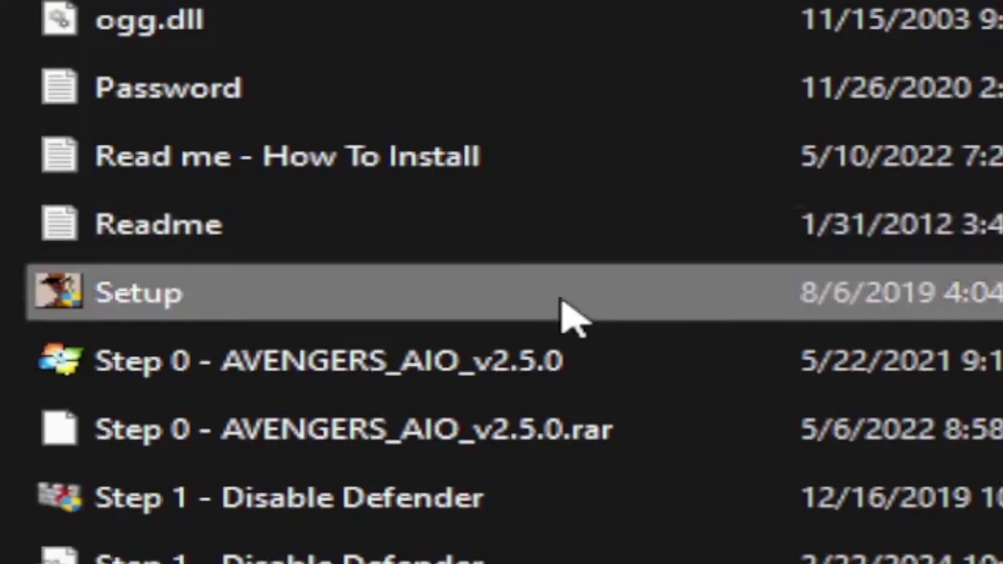
- Enable compatibility mode on the Compatibility tab of Setup's Properties
right_click(367, 223)
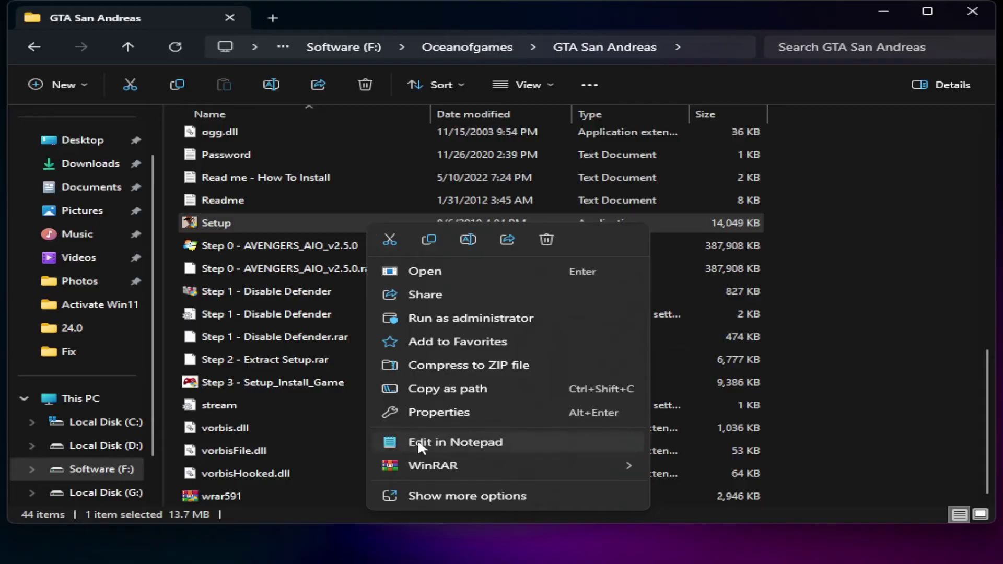
left_click(425, 414)
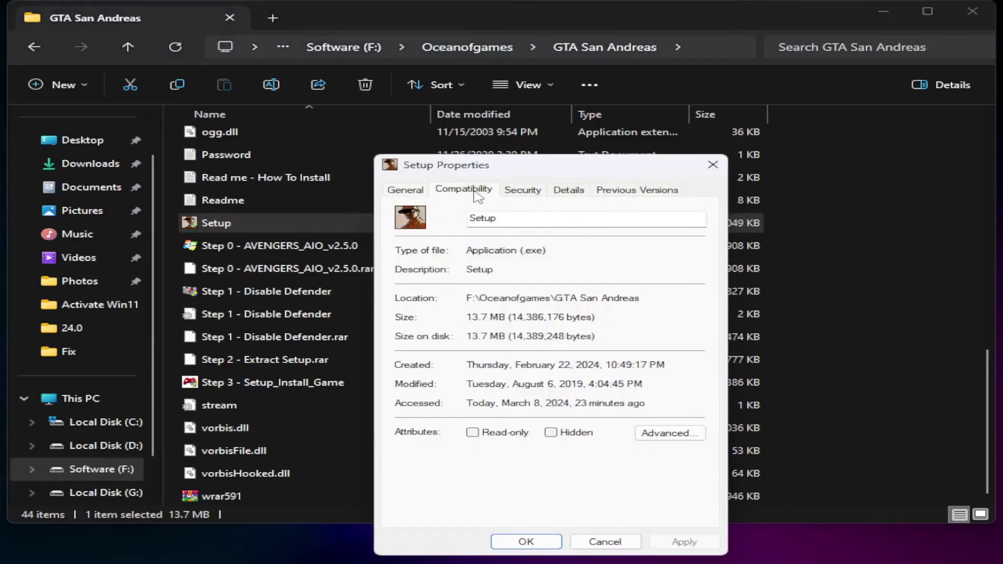
left_click(477, 191)
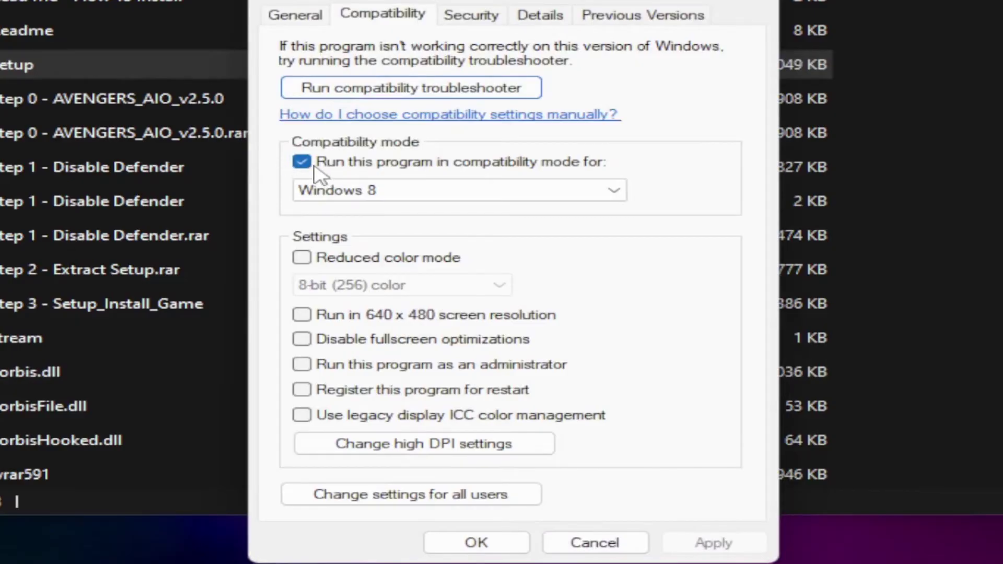
left_click(303, 162)
left_click(303, 163)
- Choose Windows 8 as the compatibility target, apply it and close Properties
left_click(501, 192)
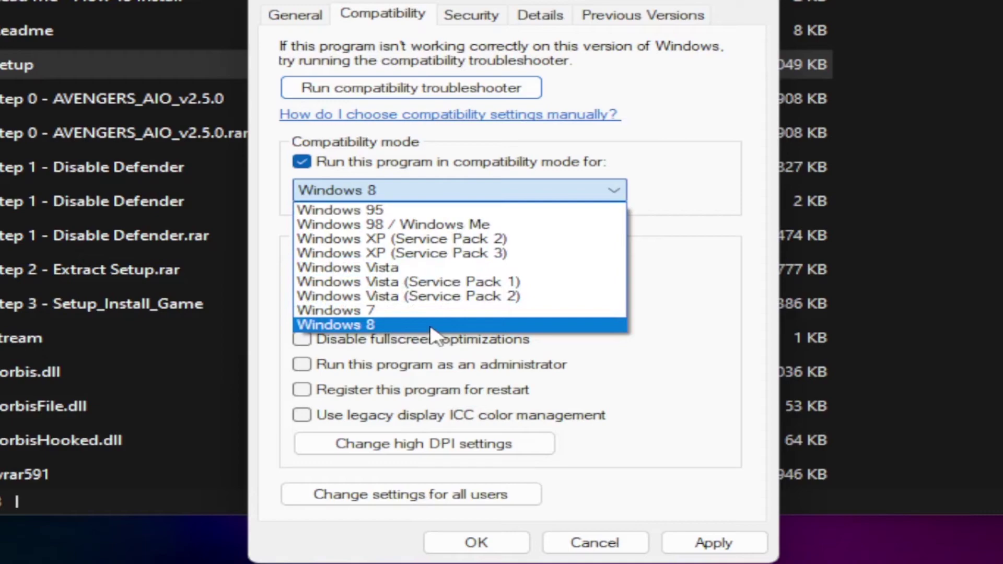
left_click(430, 326)
left_click(439, 191)
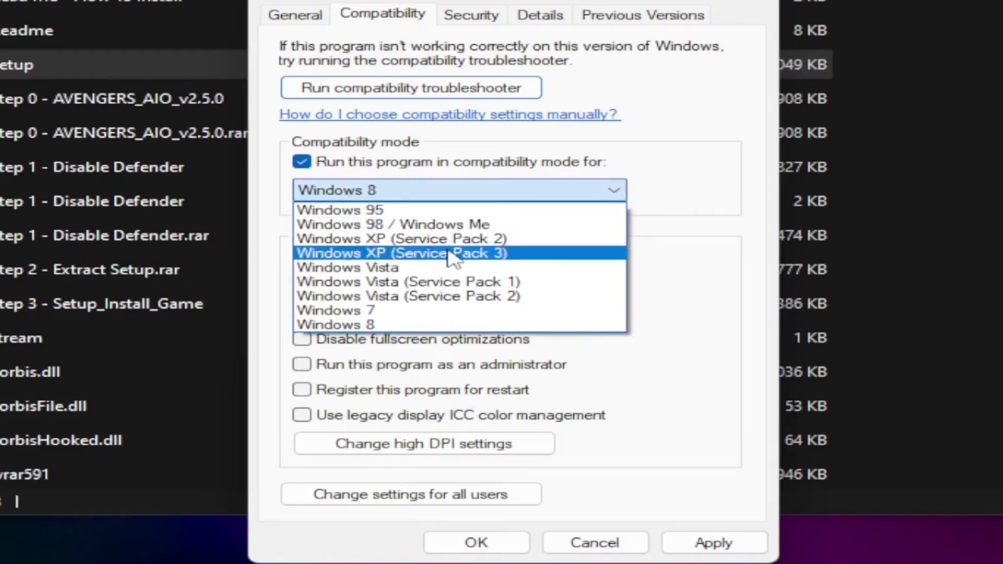
left_click(394, 327)
left_click(480, 196)
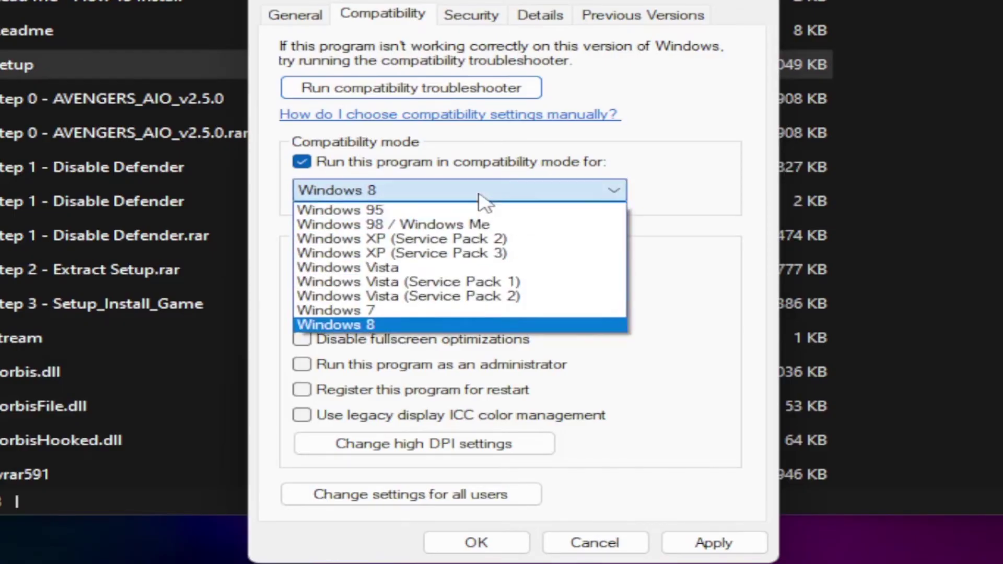
left_click(596, 413)
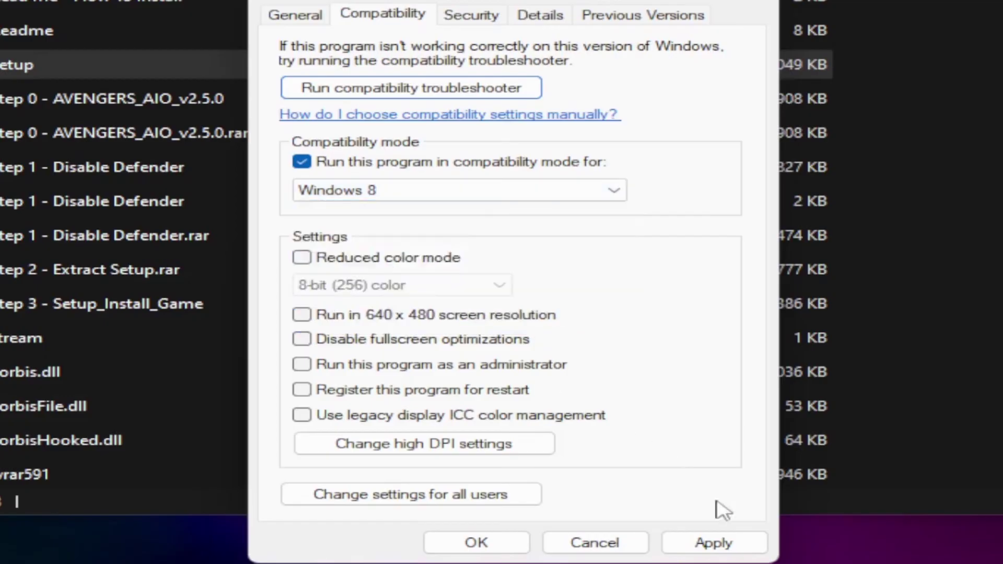
left_click(700, 543)
left_click(461, 546)
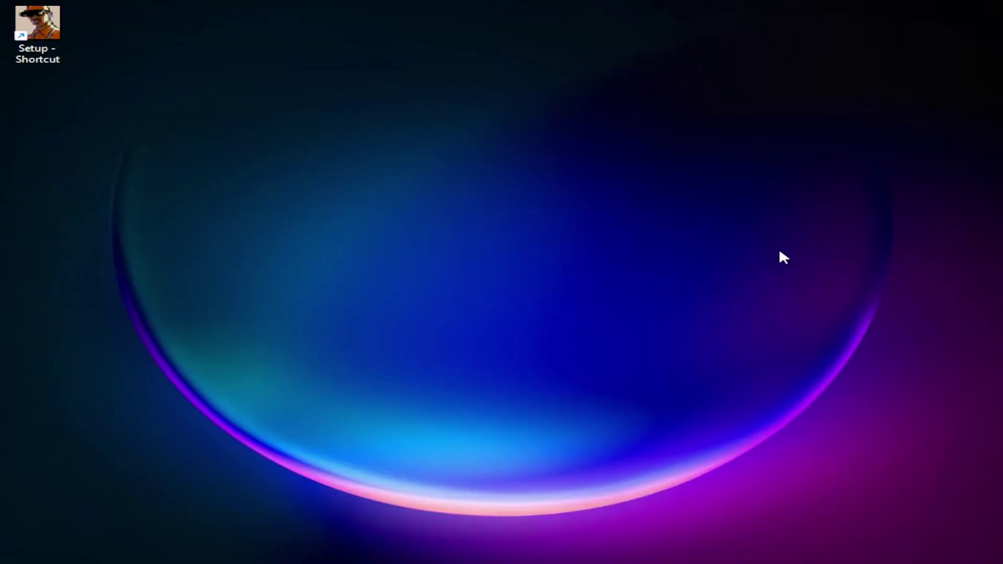
- Return to the desktop showing the taskbar and the GTA San Andreas 'Setup - Shortcut' icon
mouse_move(653, 563)
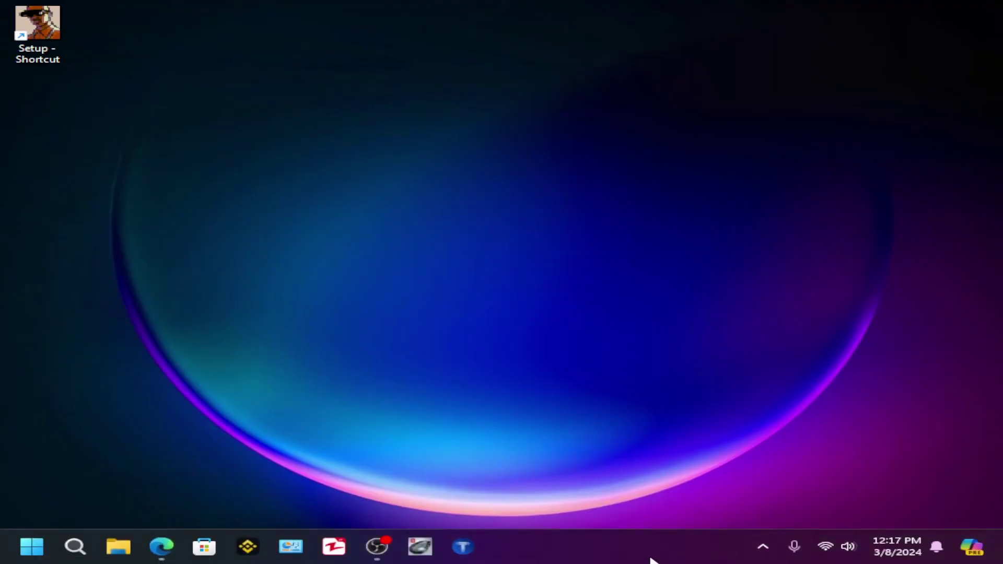